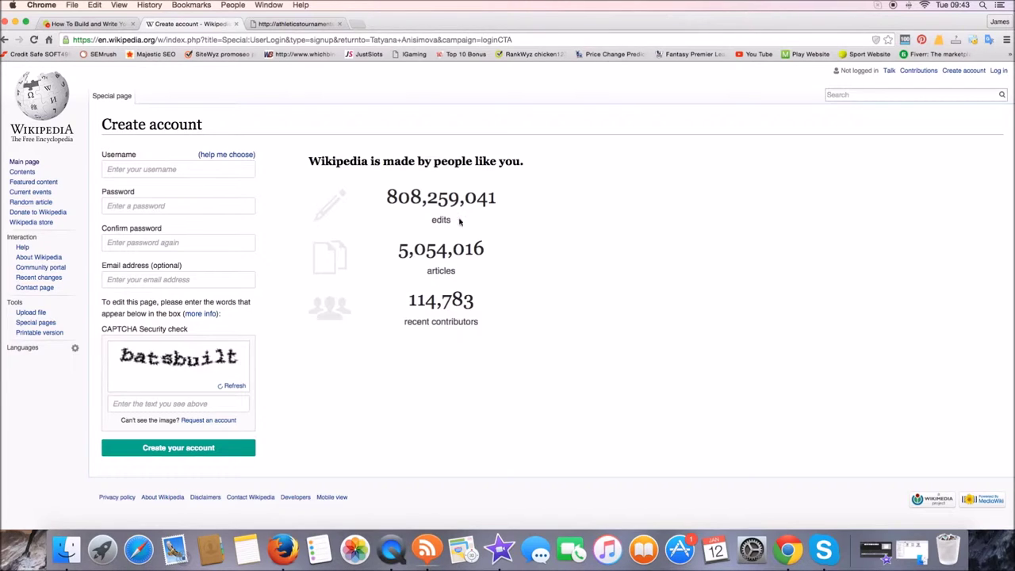
Enter the new account's username, then type the password and confirm it.
{"action": "left_click", "coordinate": [155, 163]}
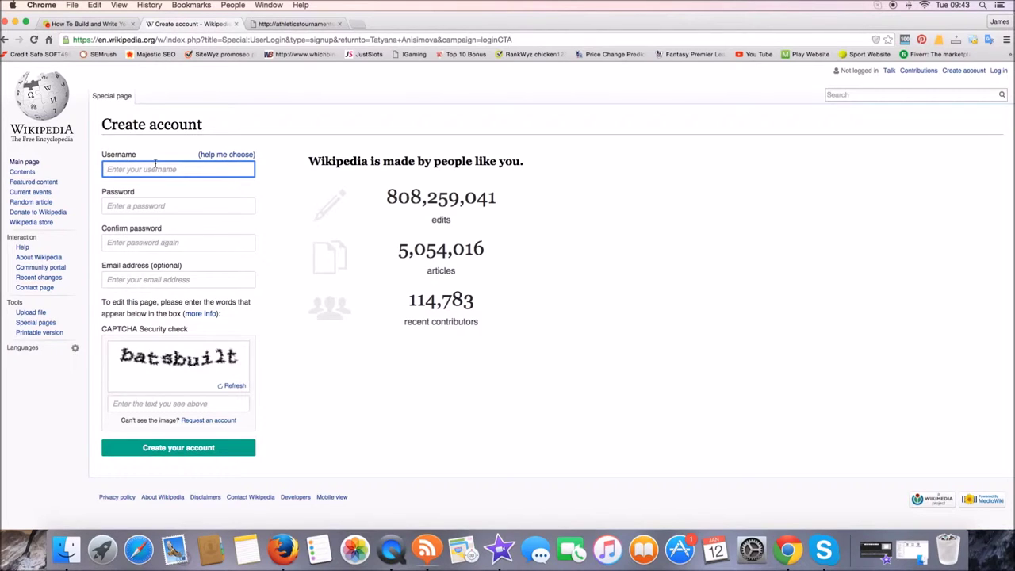
{"action": "type", "text": "j"}
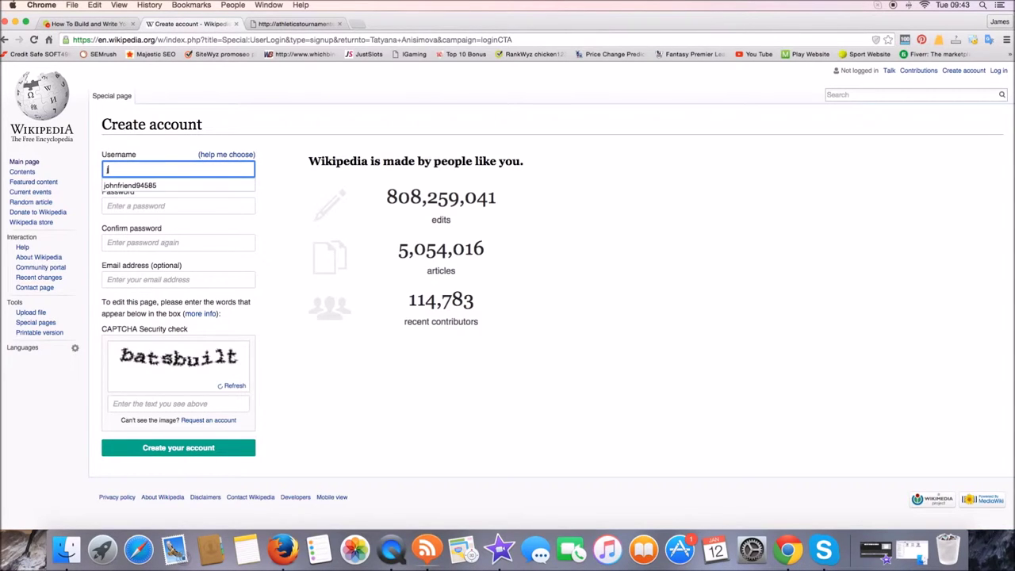
{"action": "type", "text": "ohnsmith59485"}
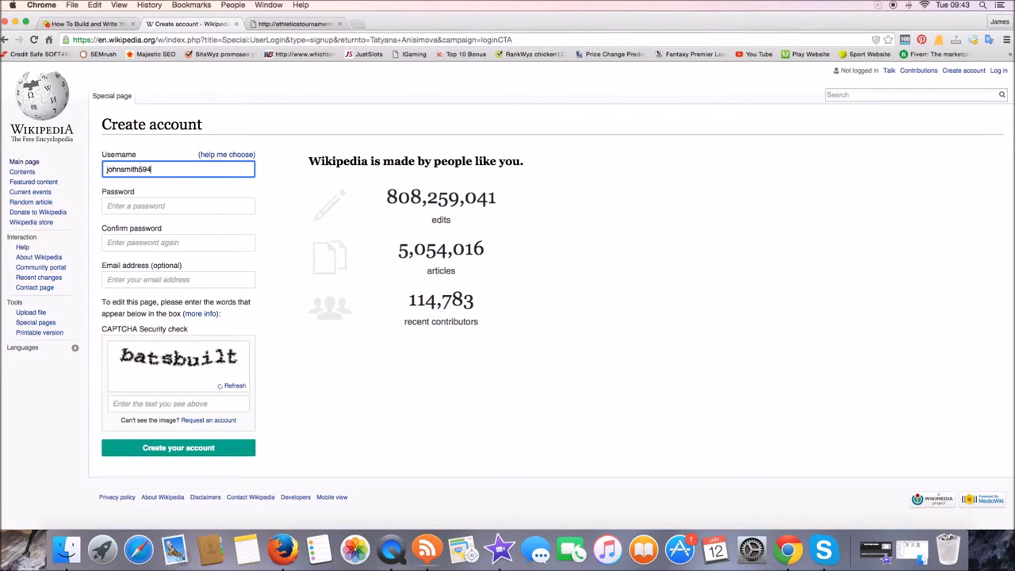
{"action": "left_click", "coordinate": [157, 206]}
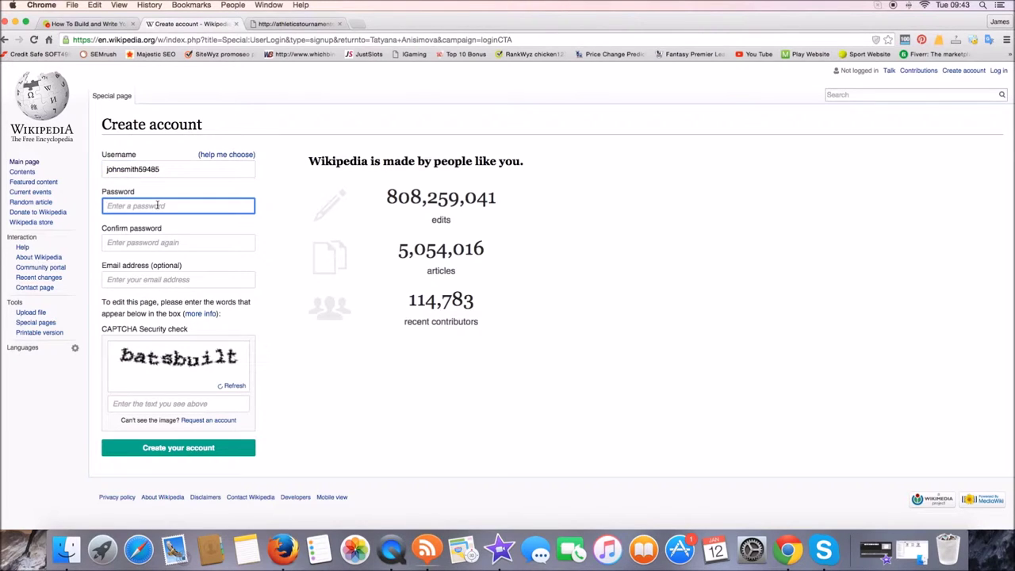
{"action": "type", "text": "••••••"}
{"action": "key", "text": "BackSpace"}
{"action": "key", "text": "BackSpace"}
{"action": "key", "text": "BackSpace"}
{"action": "key", "text": "BackSpace"}
{"action": "key", "text": "BackSpace"}
{"action": "key", "text": "BackSpace"}
{"action": "type", "text": "••••••"}
{"action": "key", "text": "Tab"}
{"action": "type", "text": "••••"}
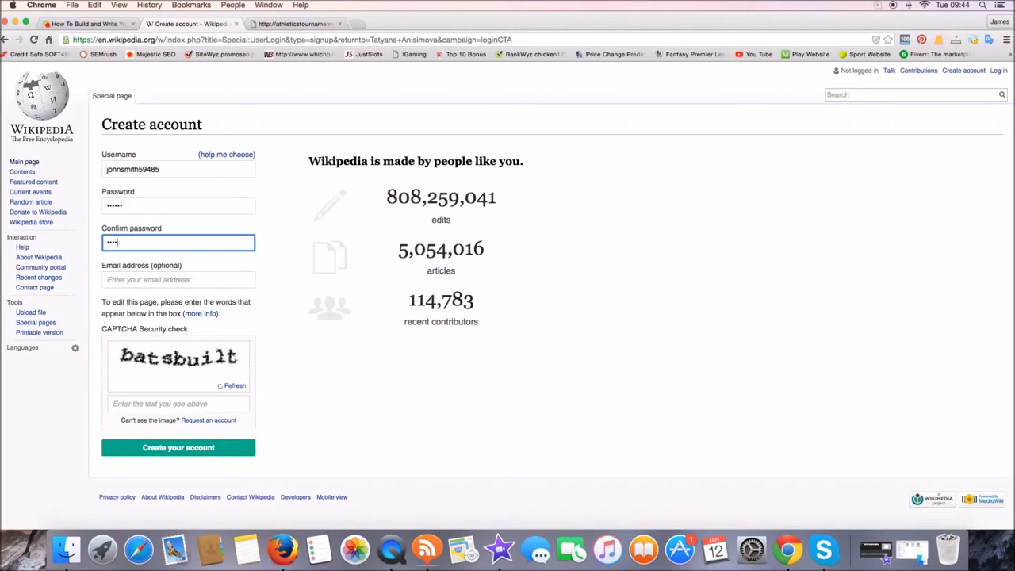
{"action": "type", "text": "••"}
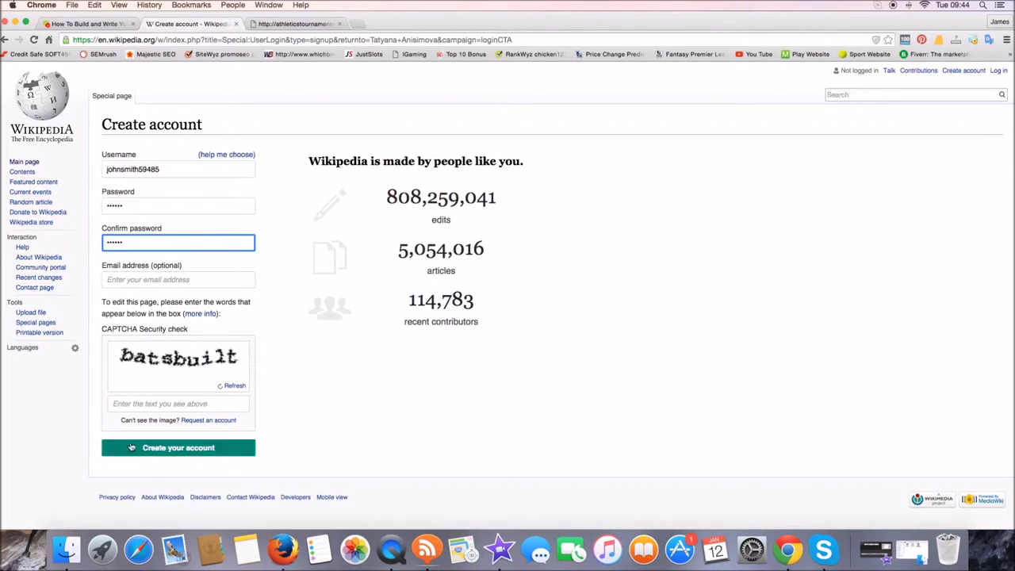
Answer the CAPTCHA check and create the account.
{"action": "left_click", "coordinate": [148, 403]}
{"action": "type", "text": "b"}
{"action": "key", "text": "BackSpace"}
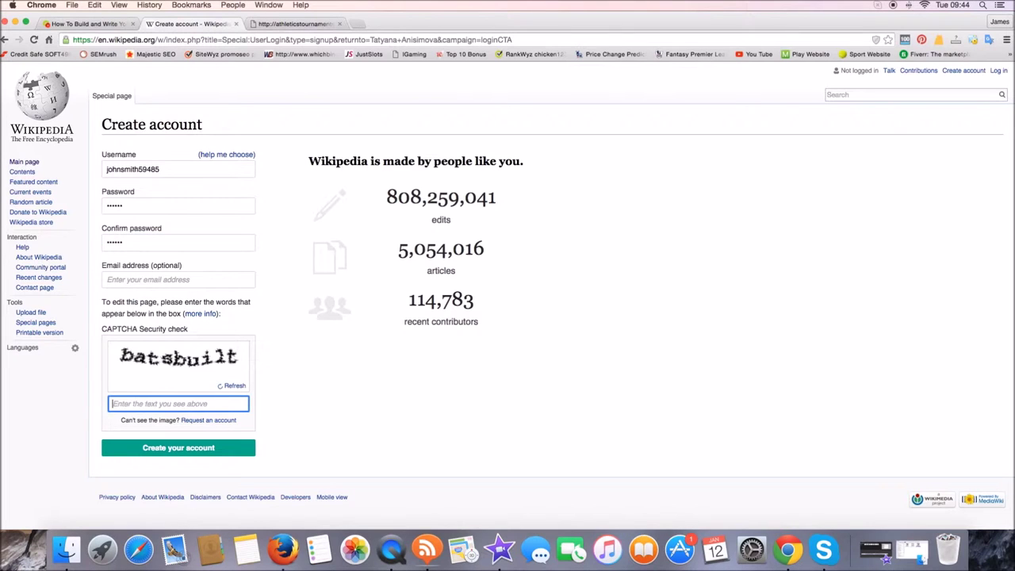
{"action": "type", "text": "batsbuilt"}
{"action": "left_click", "coordinate": [133, 452]}
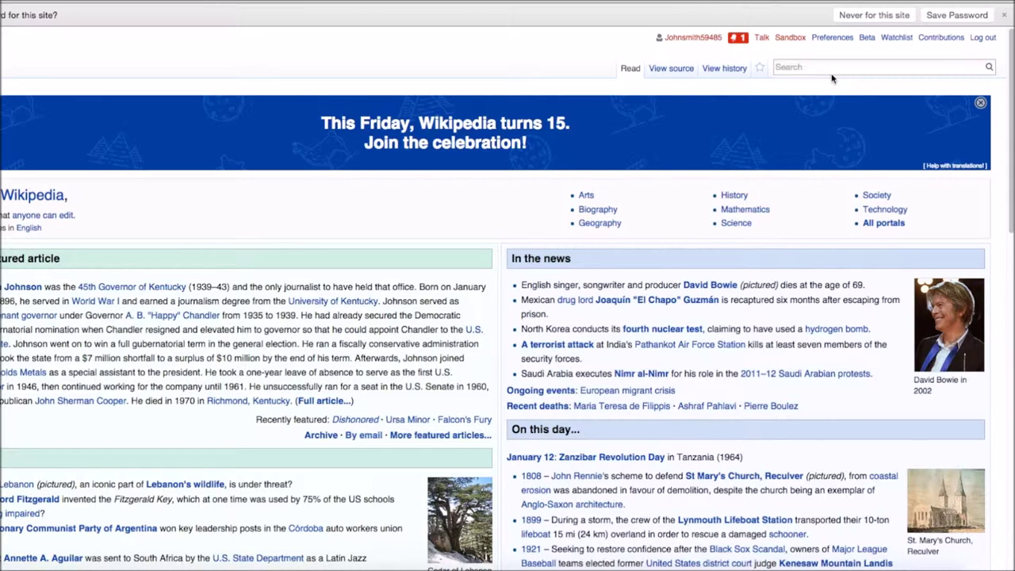
Search Wikipedia for 'athletics tournament'.
{"action": "type", "text": "athletics tournament"}
{"action": "left_click", "coordinate": [990, 68]}
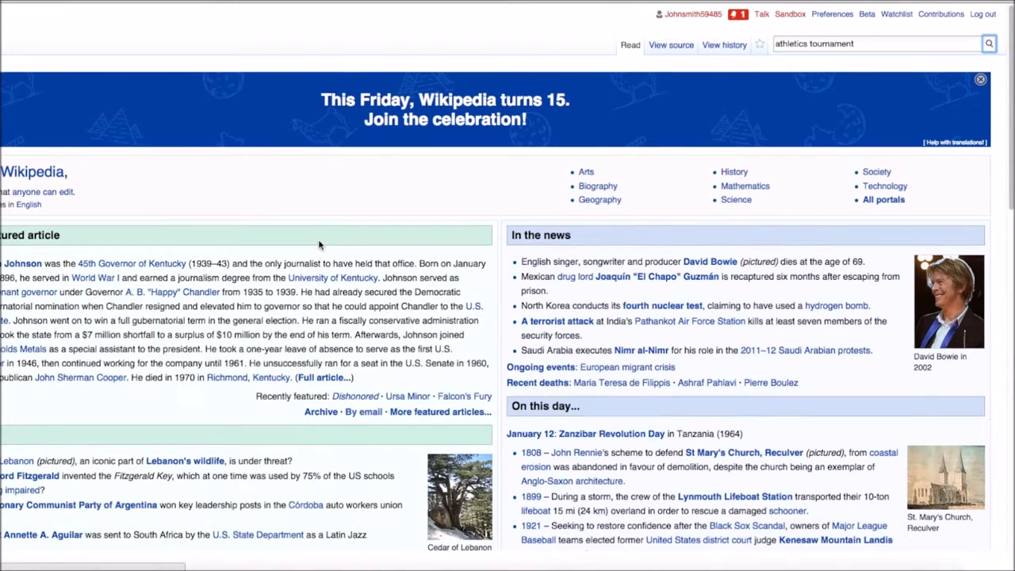
Show up to 500 search results at once.
{"action": "scroll", "coordinate": [540, 249], "scroll_direction": "down", "scroll_amount": 5}
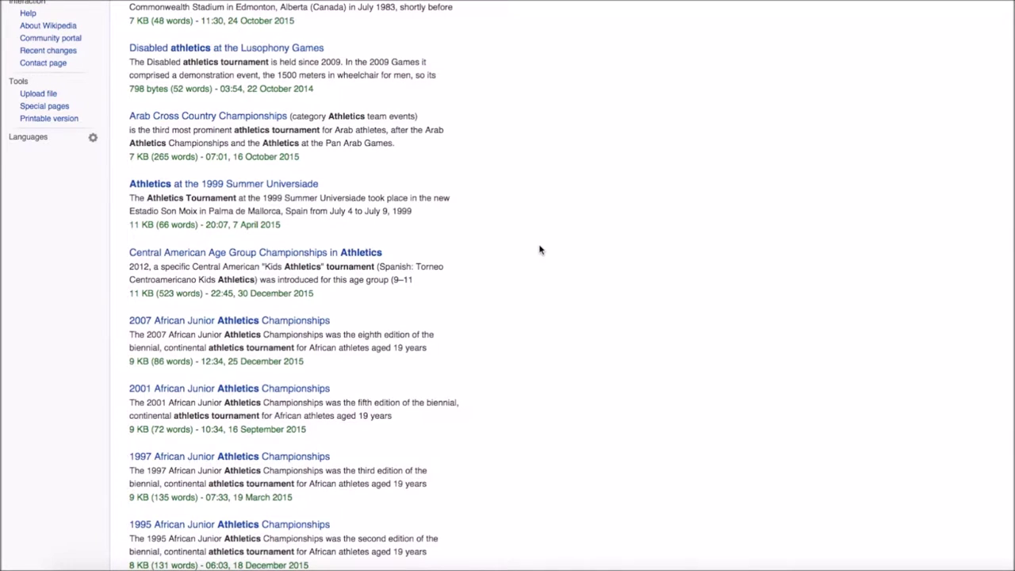
{"action": "scroll", "coordinate": [539, 249], "scroll_direction": "down", "scroll_amount": 3}
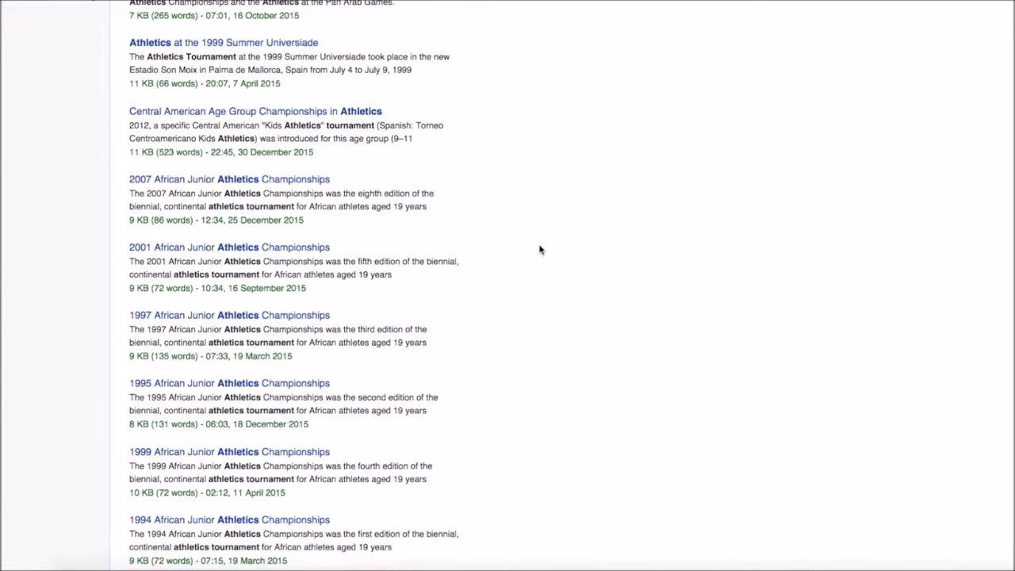
{"action": "scroll", "coordinate": [540, 249], "scroll_direction": "down", "scroll_amount": 2}
{"action": "scroll", "coordinate": [539, 249], "scroll_direction": "down", "scroll_amount": 15}
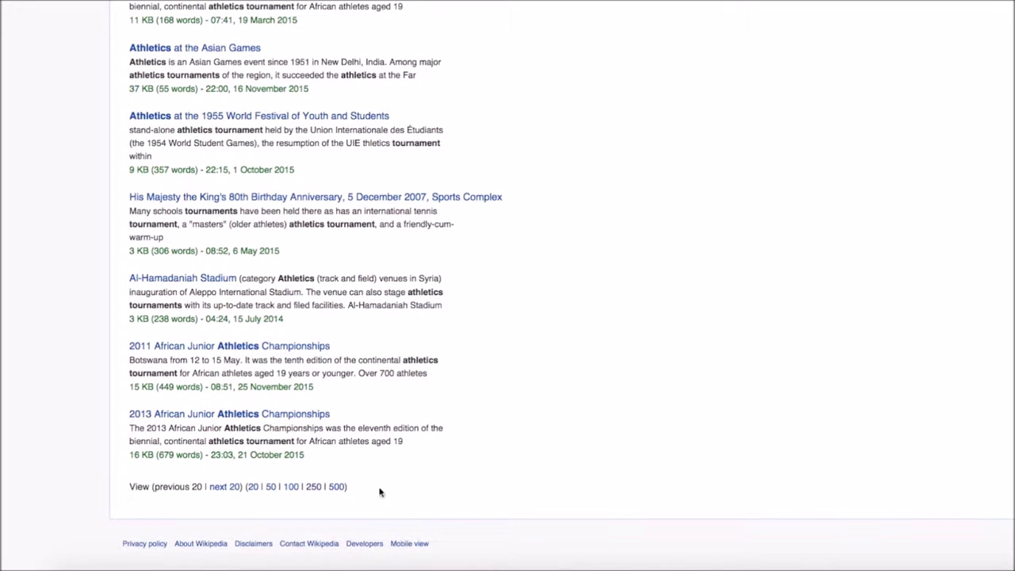
{"action": "left_click", "coordinate": [337, 491]}
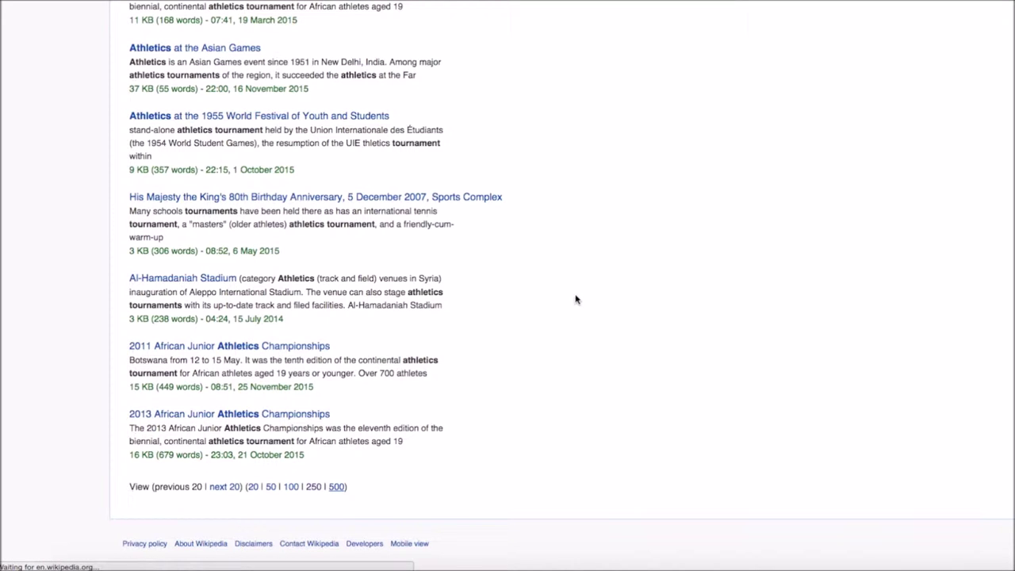
Find the Al-Hamadaniah Stadium result further down the list and open that article.
{"action": "scroll", "coordinate": [610, 297], "scroll_direction": "down", "scroll_amount": 1}
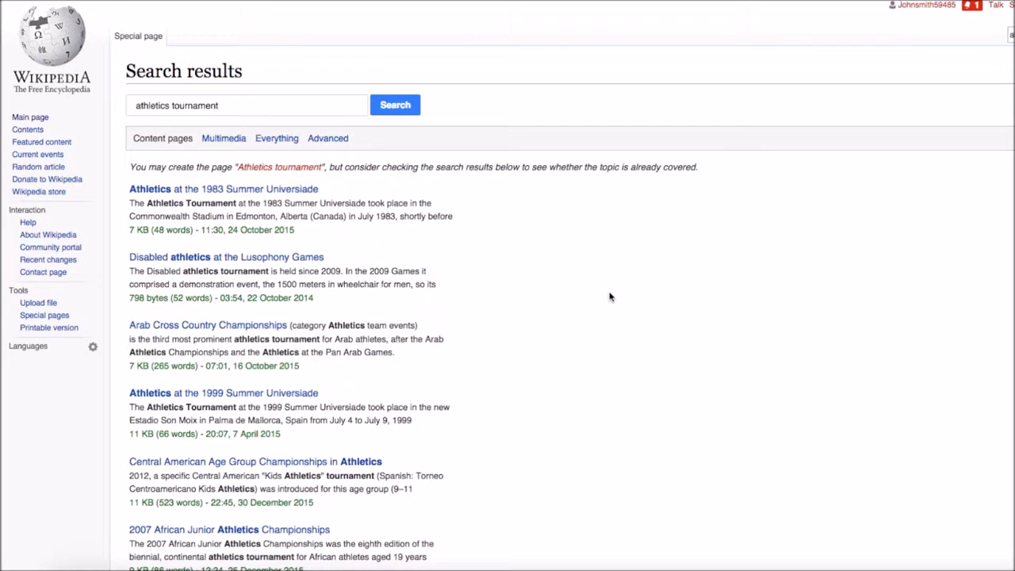
{"action": "scroll", "coordinate": [610, 297], "scroll_direction": "down", "scroll_amount": 1}
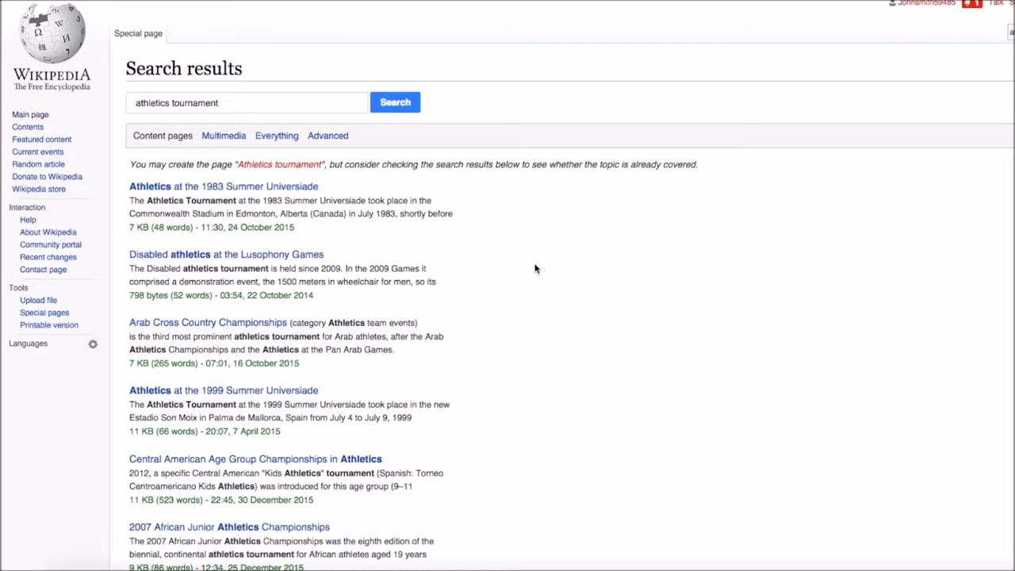
{"action": "scroll", "coordinate": [577, 280], "scroll_direction": "down", "scroll_amount": 1}
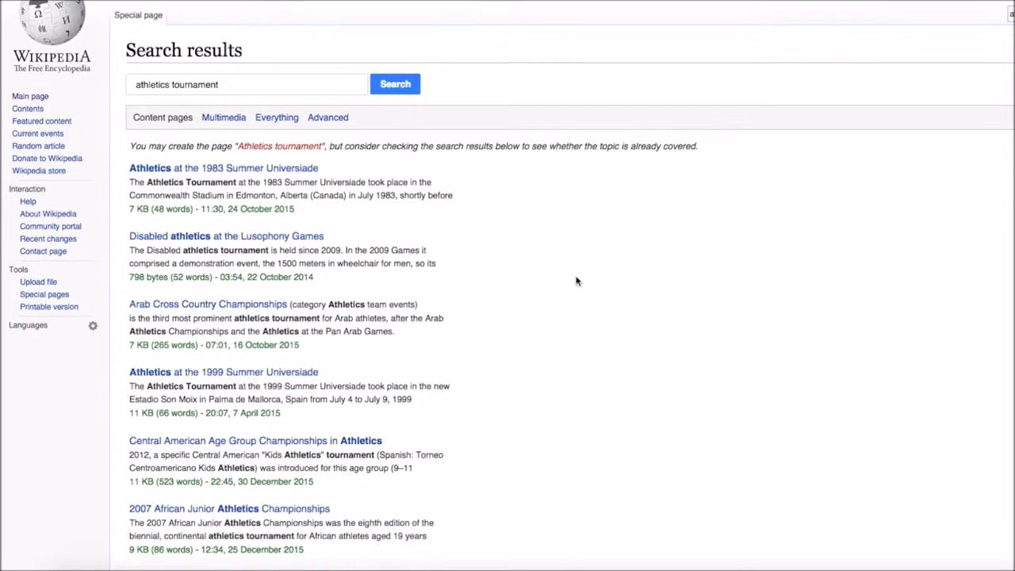
{"action": "scroll", "coordinate": [576, 280], "scroll_direction": "down", "scroll_amount": 5}
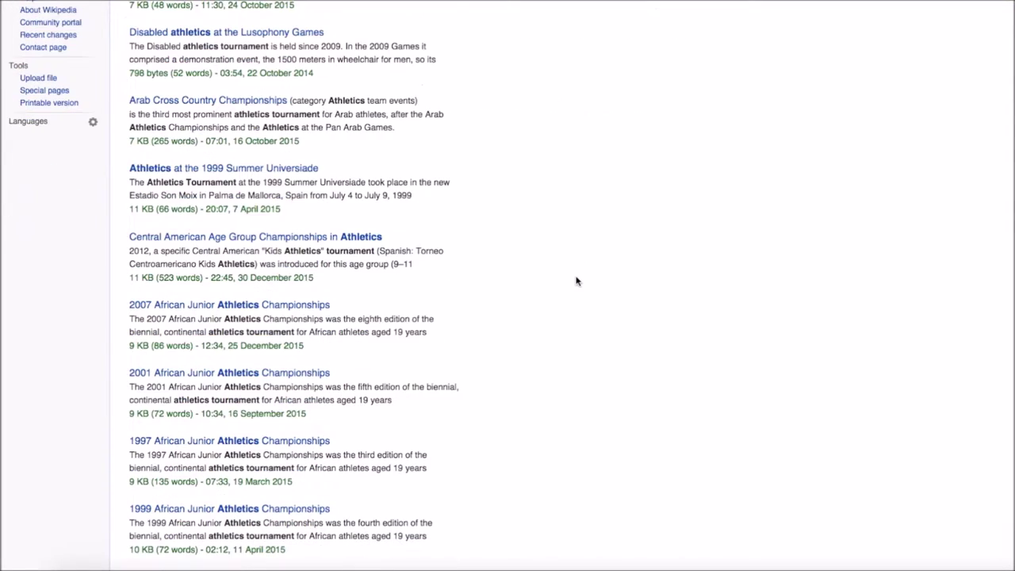
{"action": "scroll", "coordinate": [577, 279], "scroll_direction": "down", "scroll_amount": 2}
{"action": "scroll", "coordinate": [582, 283], "scroll_direction": "down", "scroll_amount": 3}
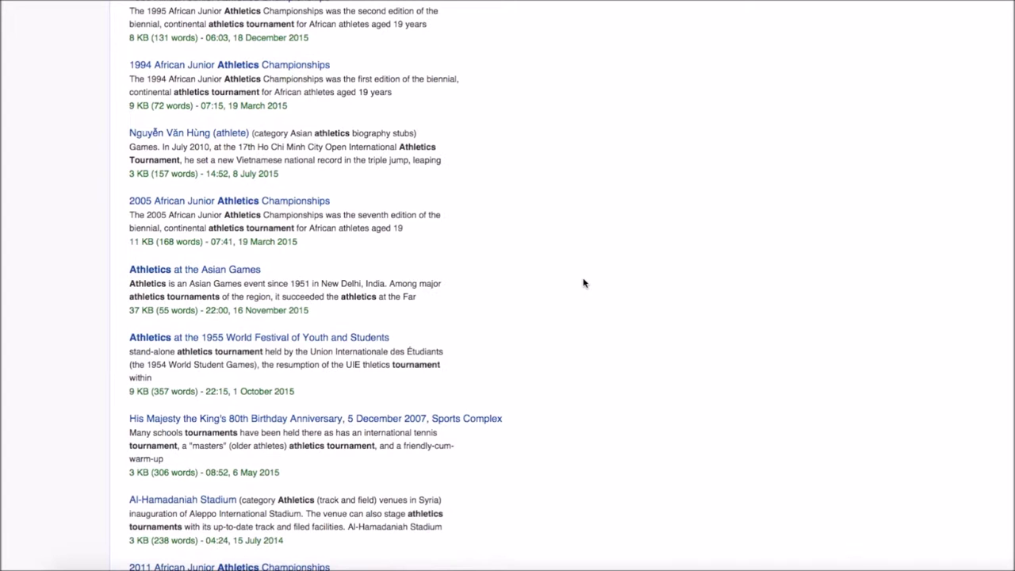
{"action": "scroll", "coordinate": [584, 283], "scroll_direction": "down", "scroll_amount": 3}
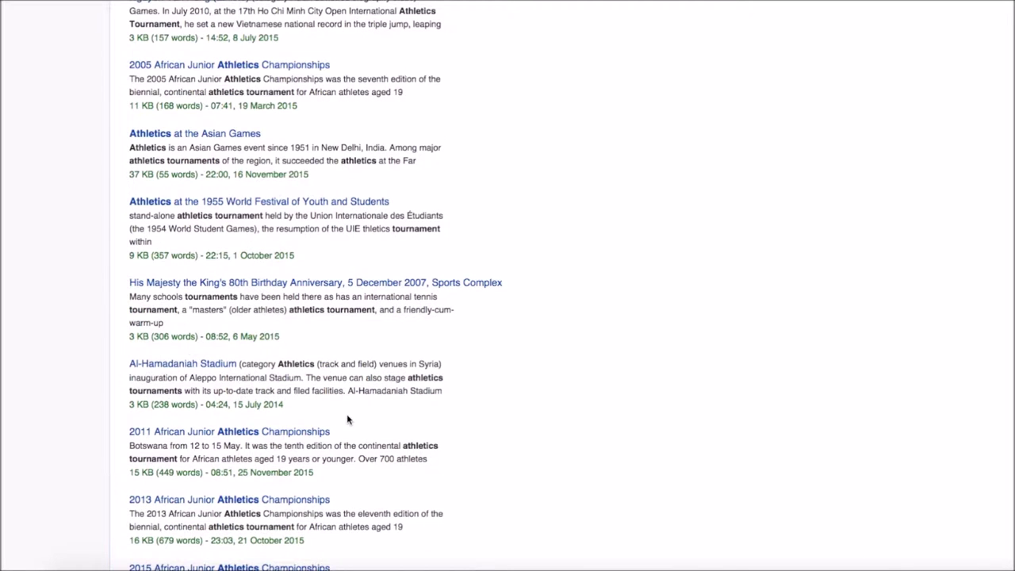
{"action": "left_click", "coordinate": [201, 366]}
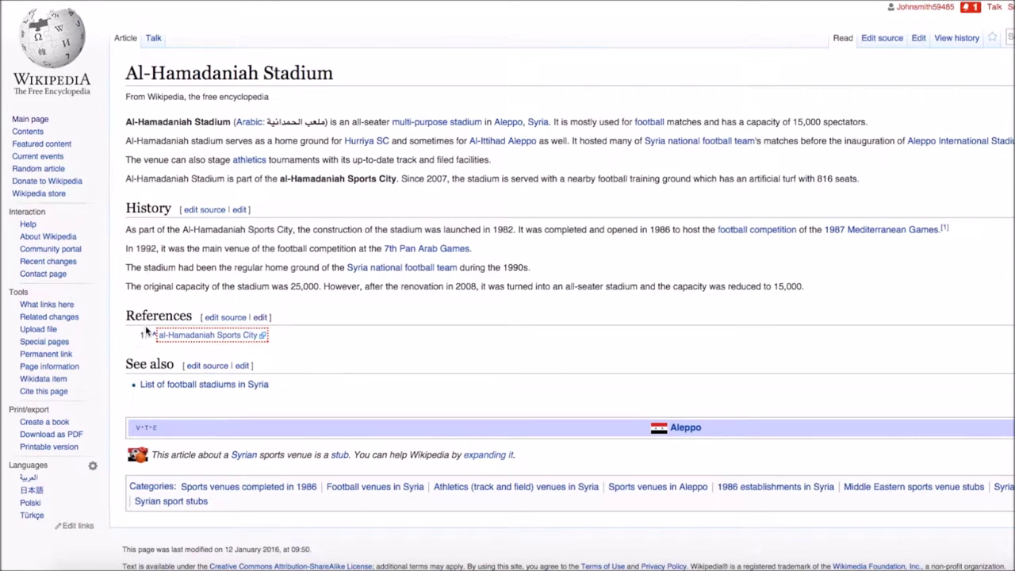
{"action": "left_click", "coordinate": [261, 318]}
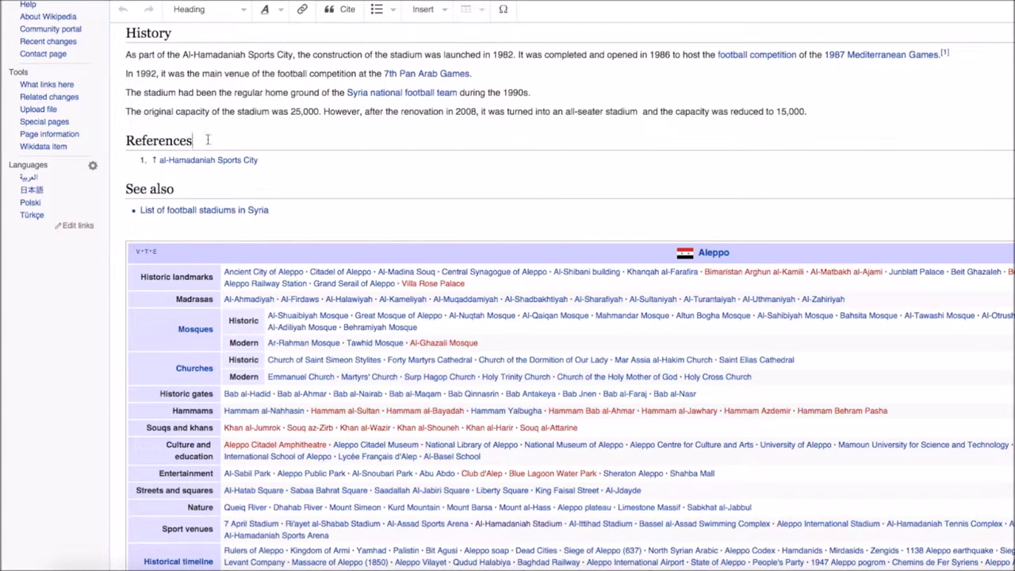
{"action": "key", "text": "Return"}
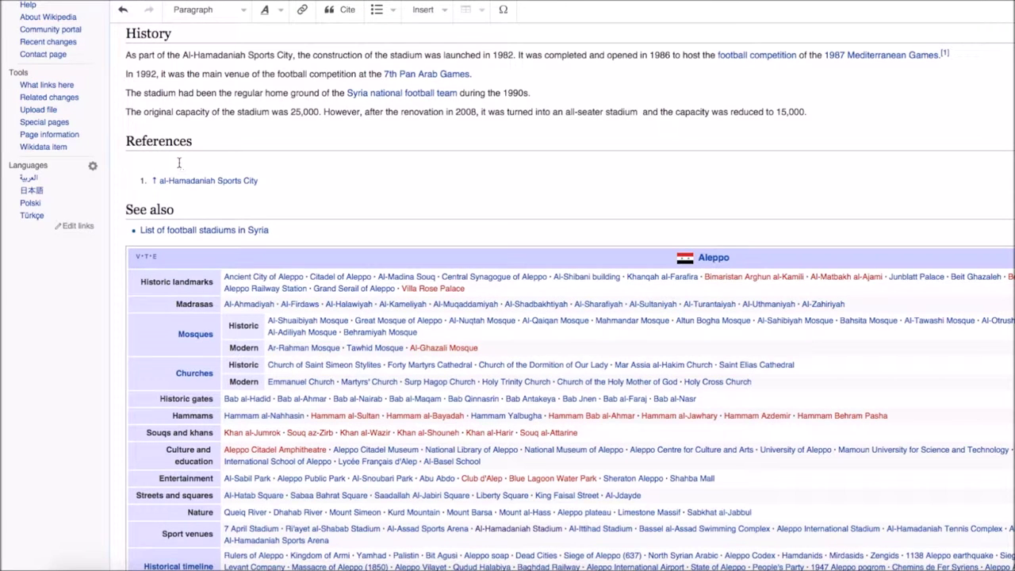
{"action": "right_click", "coordinate": [178, 162]}
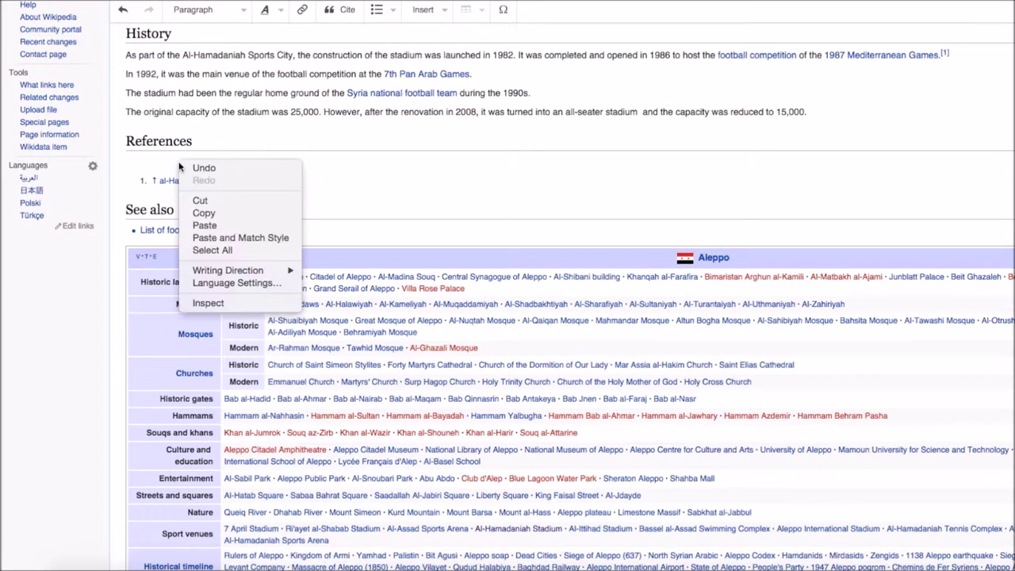
{"action": "left_click", "coordinate": [204, 226]}
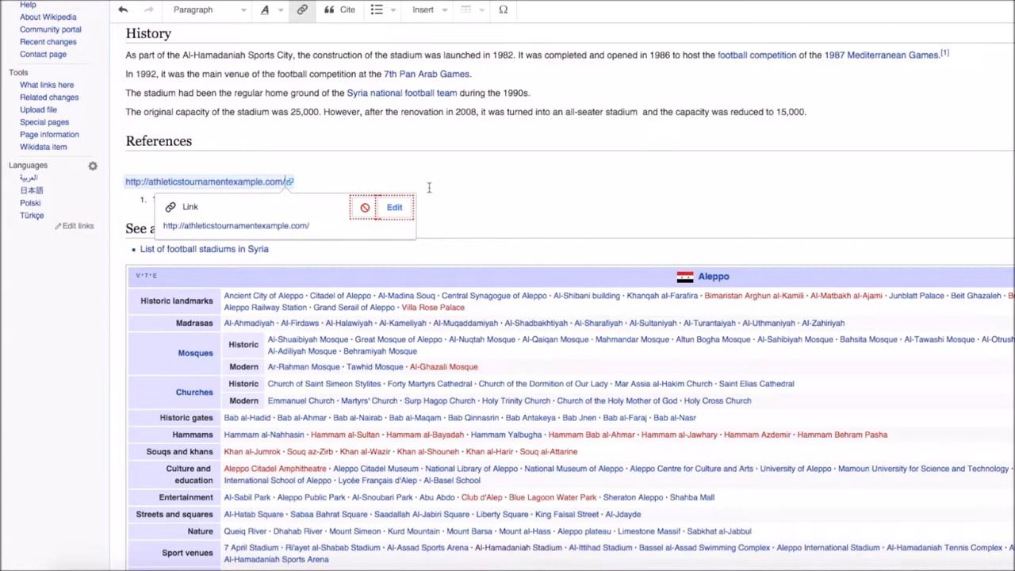
{"action": "left_click", "coordinate": [475, 184]}
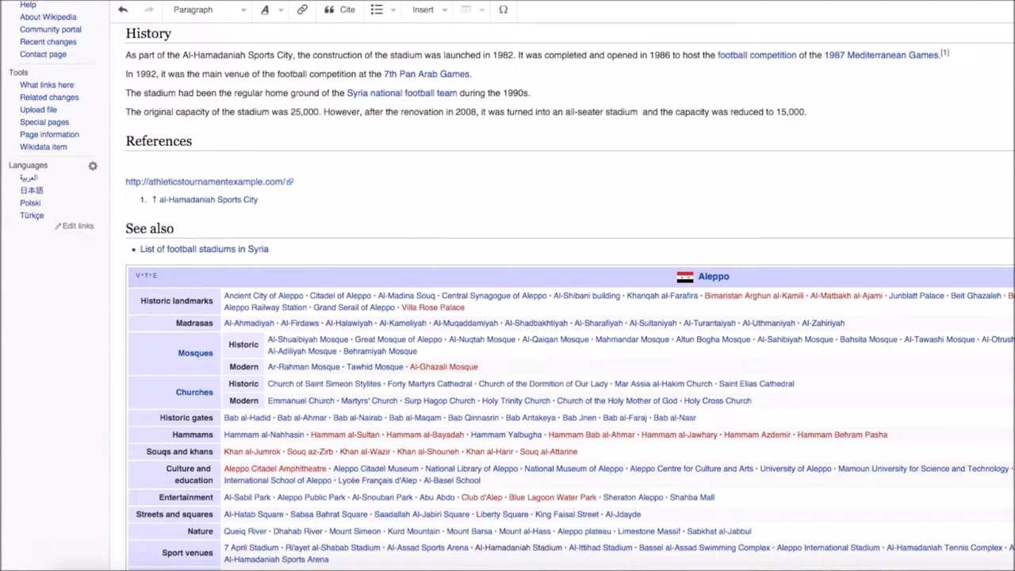
{"action": "key", "text": "alt+shift+s"}
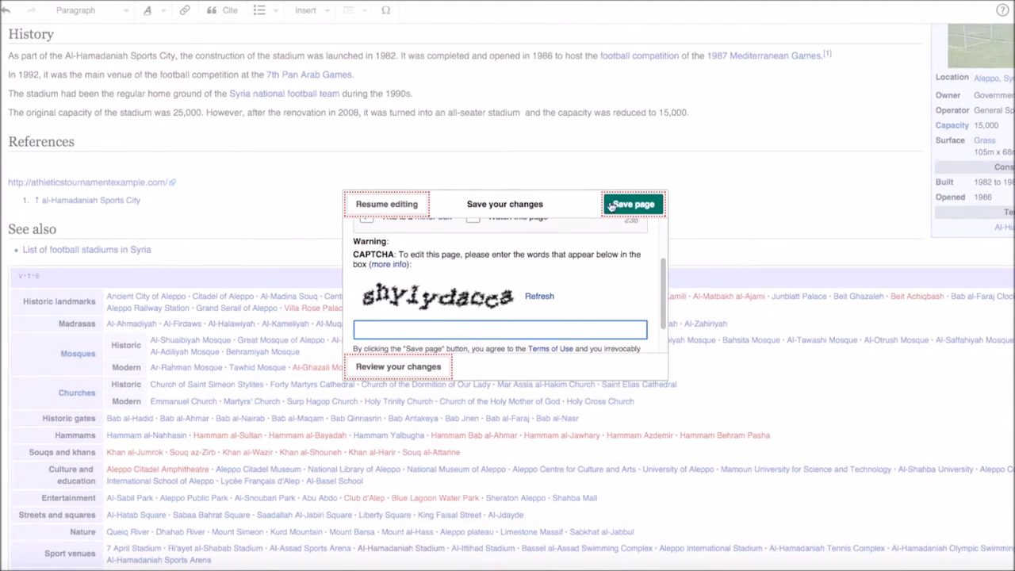
Enter the CAPTCHA words and save the Al-Hamadaniah Stadium edit.
{"action": "type", "text": "shyly"}
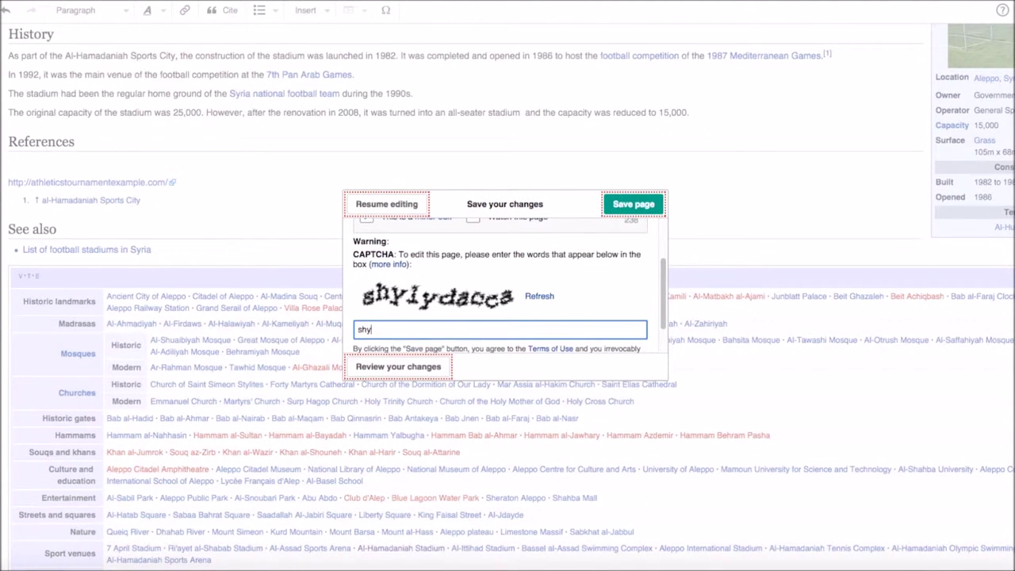
{"action": "type", "text": "dacca"}
{"action": "left_click", "coordinate": [612, 204]}
{"action": "key", "text": "Return"}
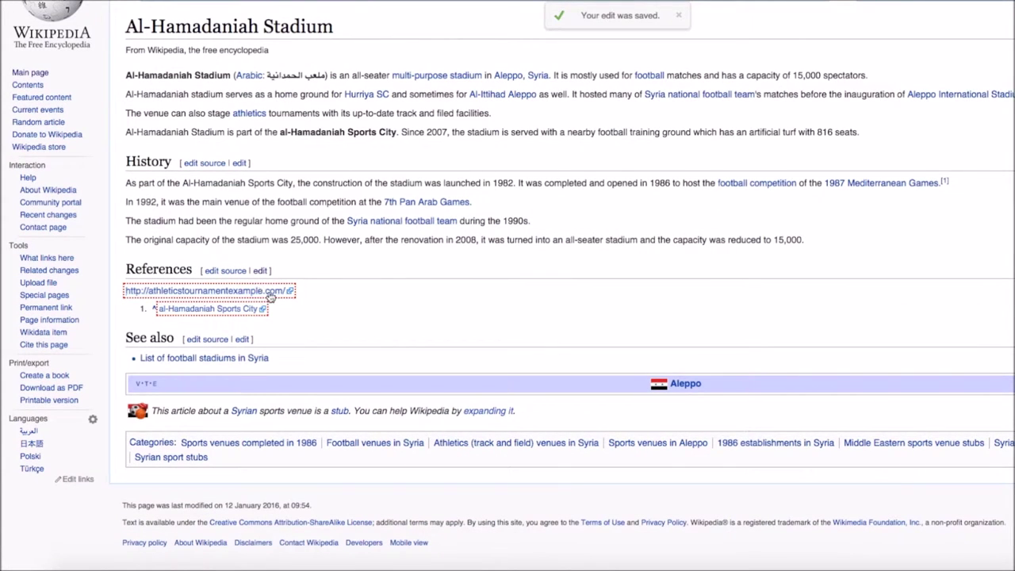
{"action": "scroll", "coordinate": [329, 279], "scroll_direction": "up", "scroll_amount": 1}
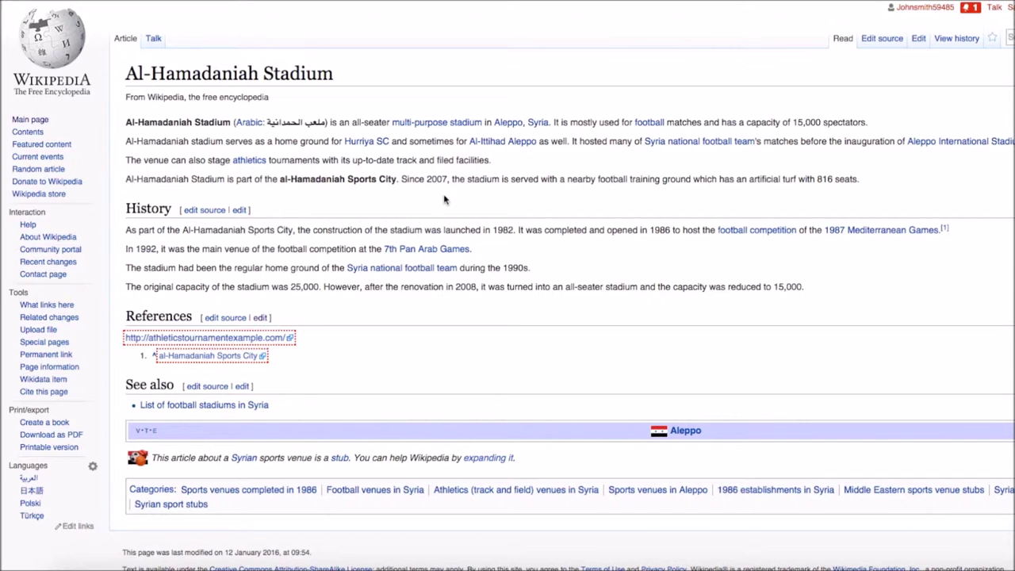
{"action": "scroll", "coordinate": [444, 200], "scroll_direction": "down", "scroll_amount": 1}
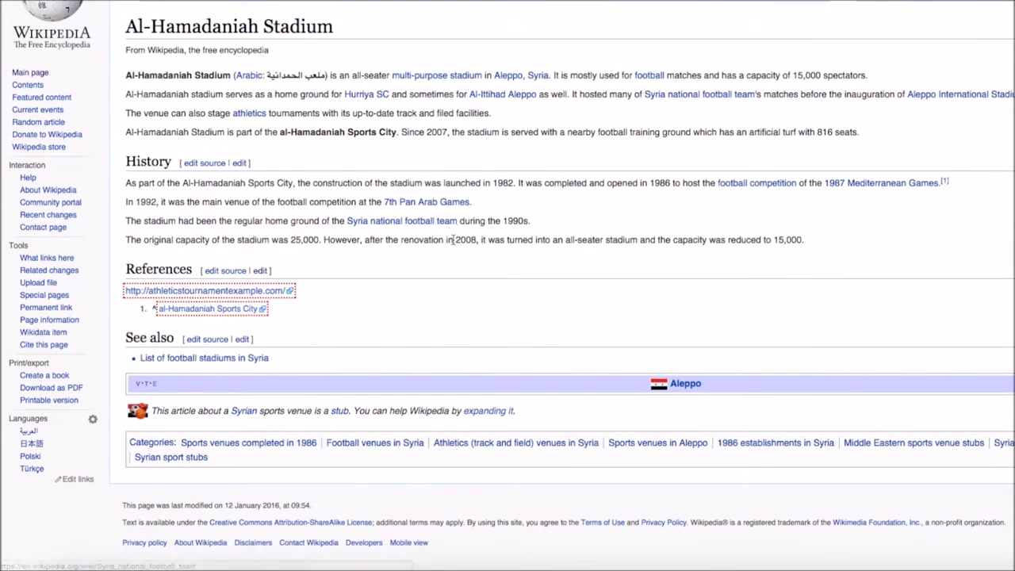
{"action": "scroll", "coordinate": [457, 242], "scroll_direction": "up", "scroll_amount": 1}
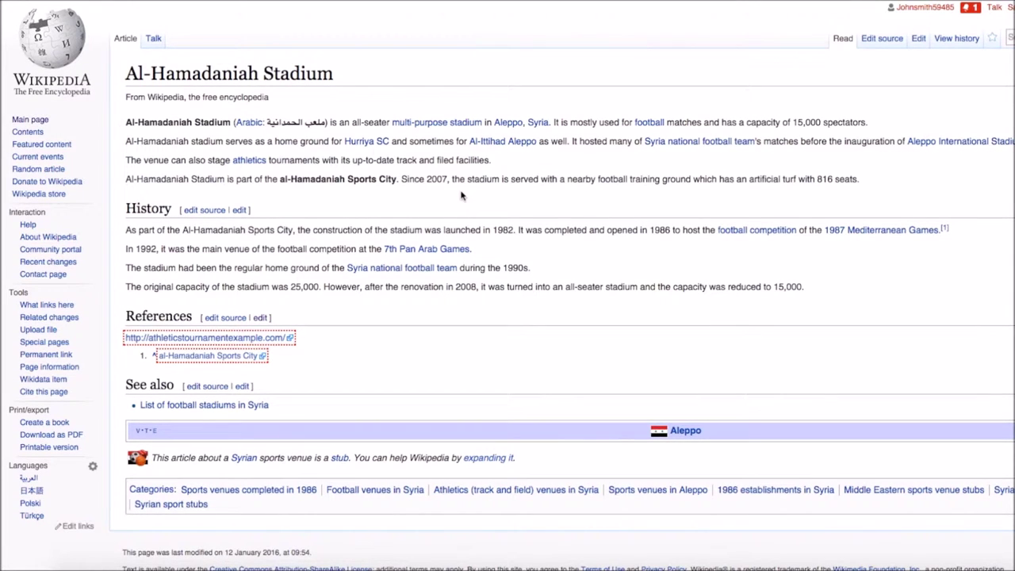